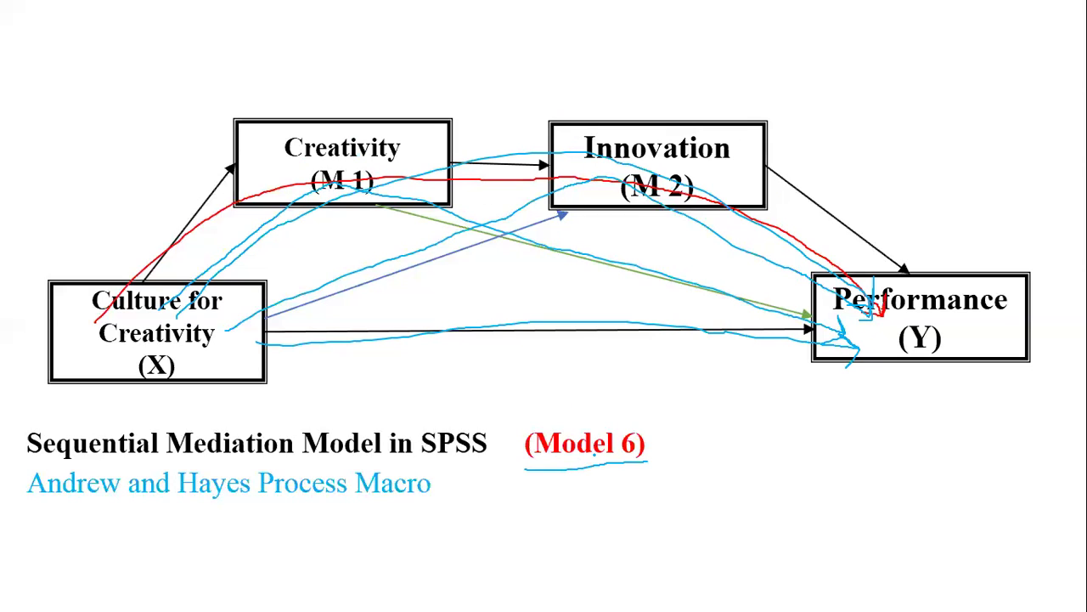
Advance the slideshow to the SPSS Sheet slide showing the SPSS variable list
key("Right")
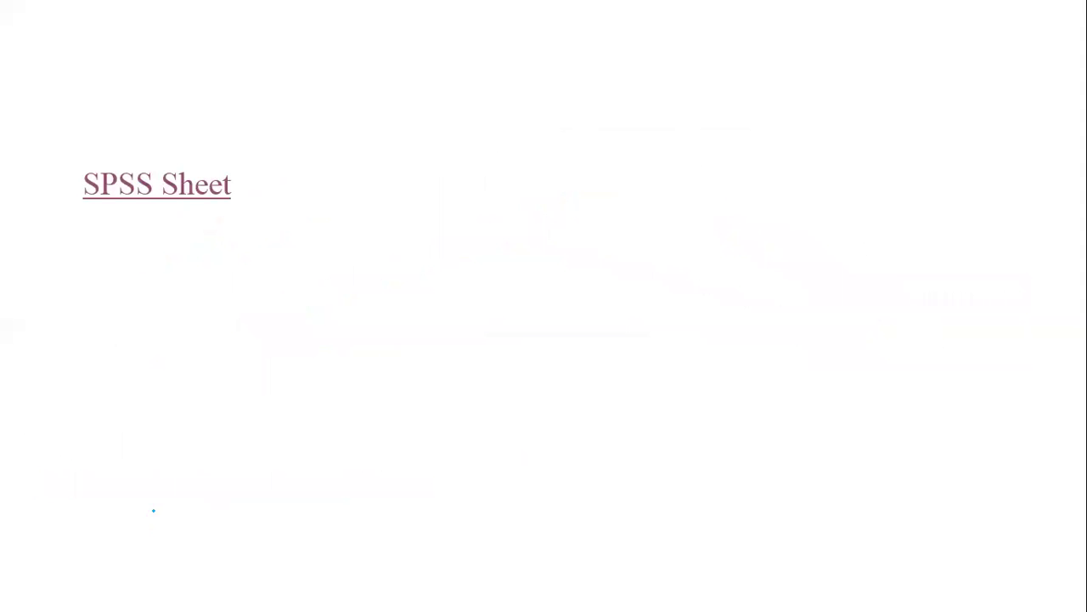
left_click(76, 596)
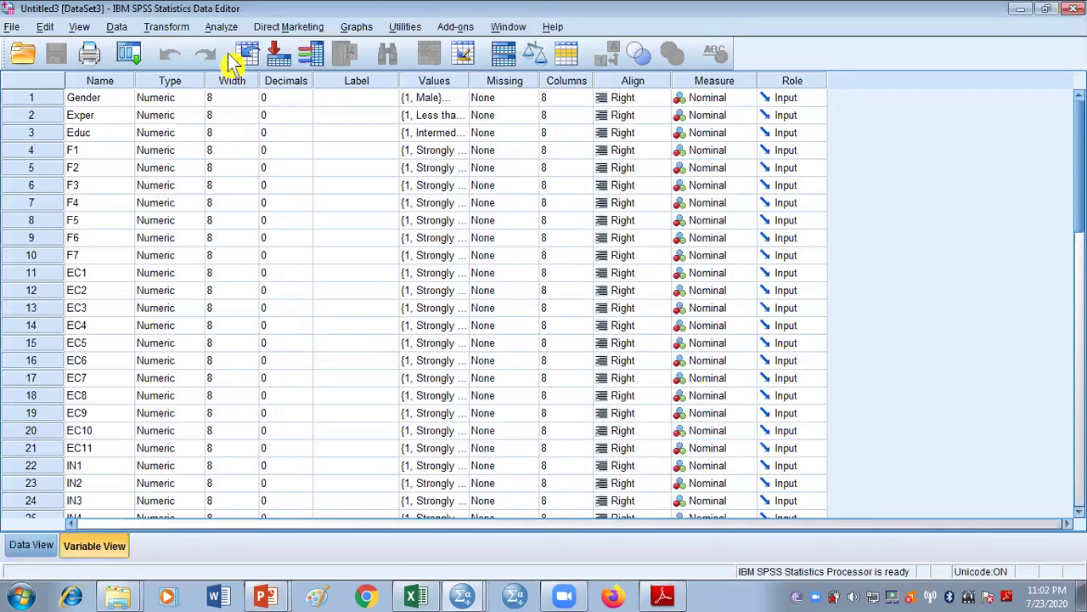
Launch 'PROCESS, by Andrew F. Hayes' from Analyze > Regression
left_click(223, 28)
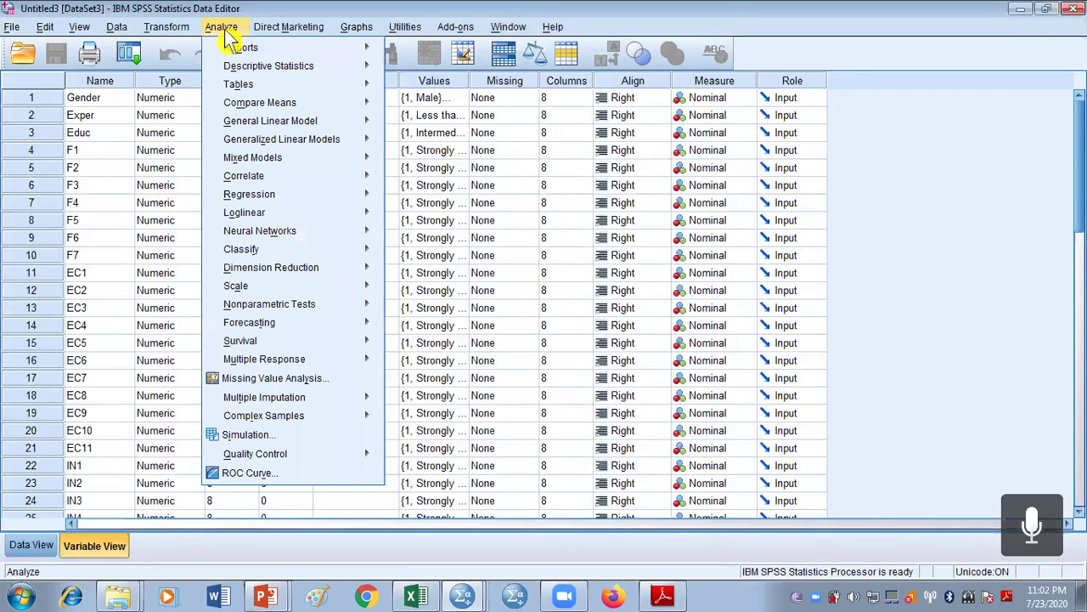
mouse_move(365, 194)
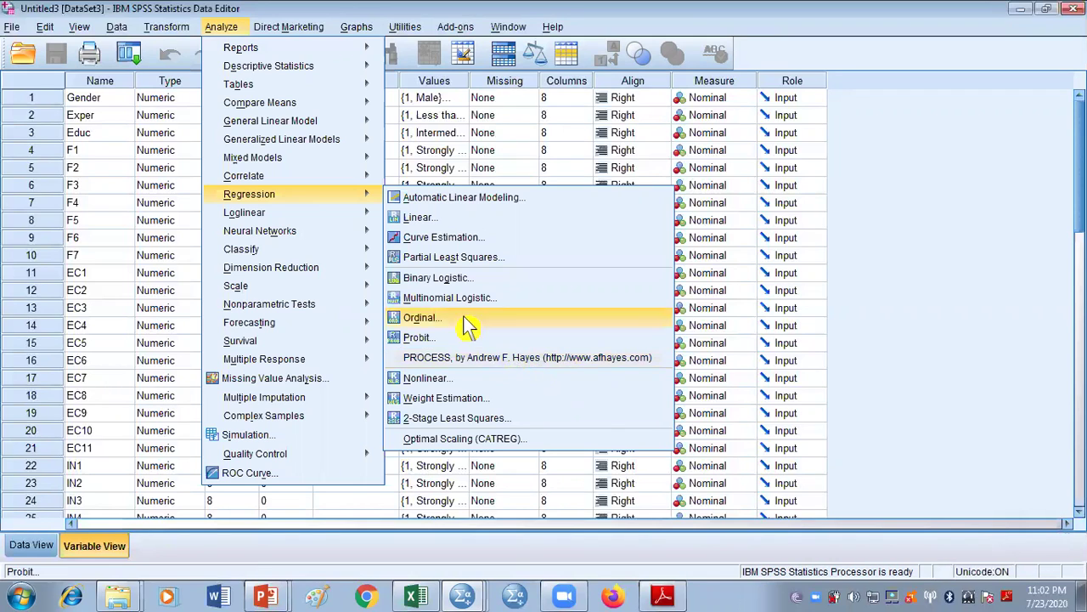
left_click(221, 30)
left_click(221, 30)
mouse_move(274, 197)
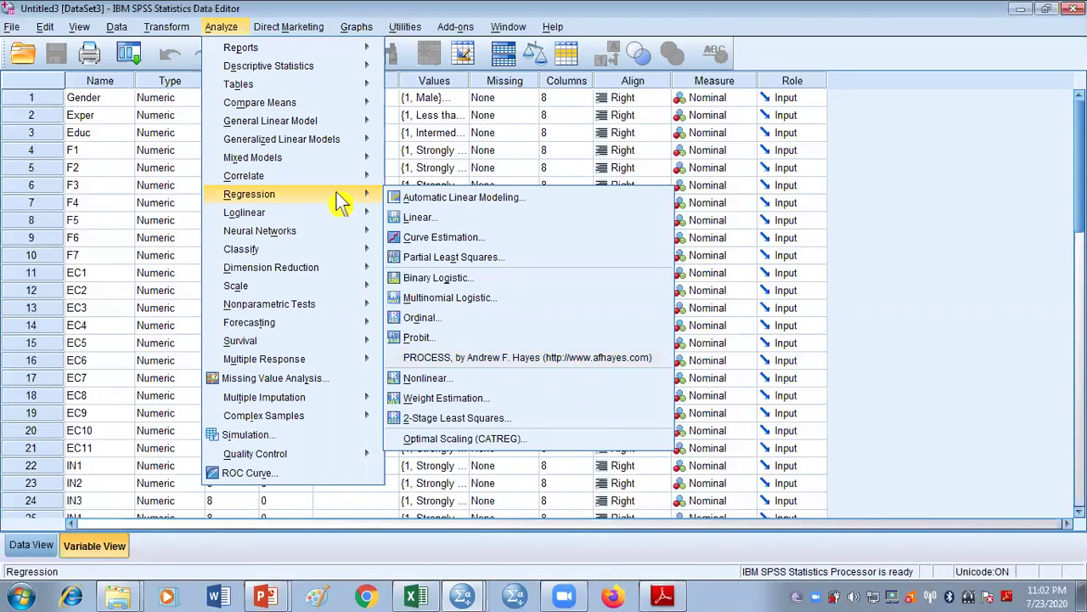
left_click(529, 362)
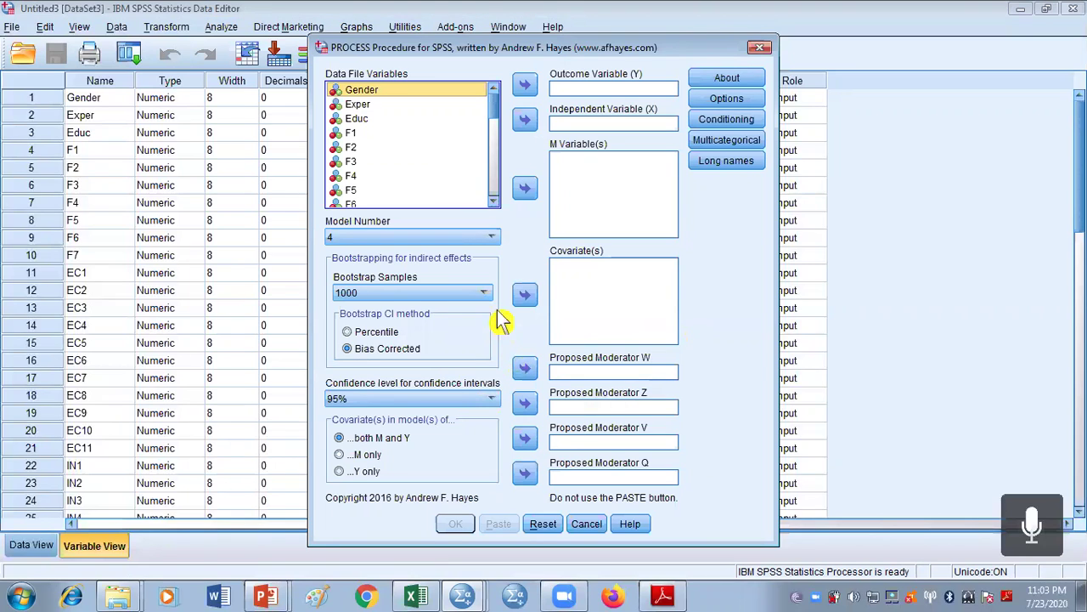
Select Model Number 6 and scroll the variable list to the bottom
left_click(492, 239)
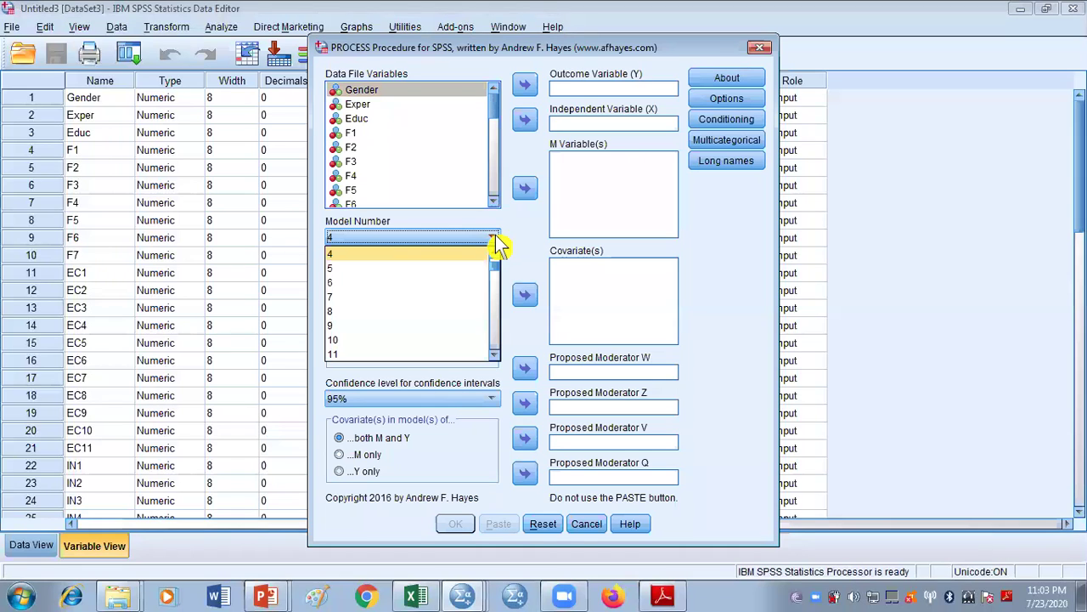
left_click(441, 293)
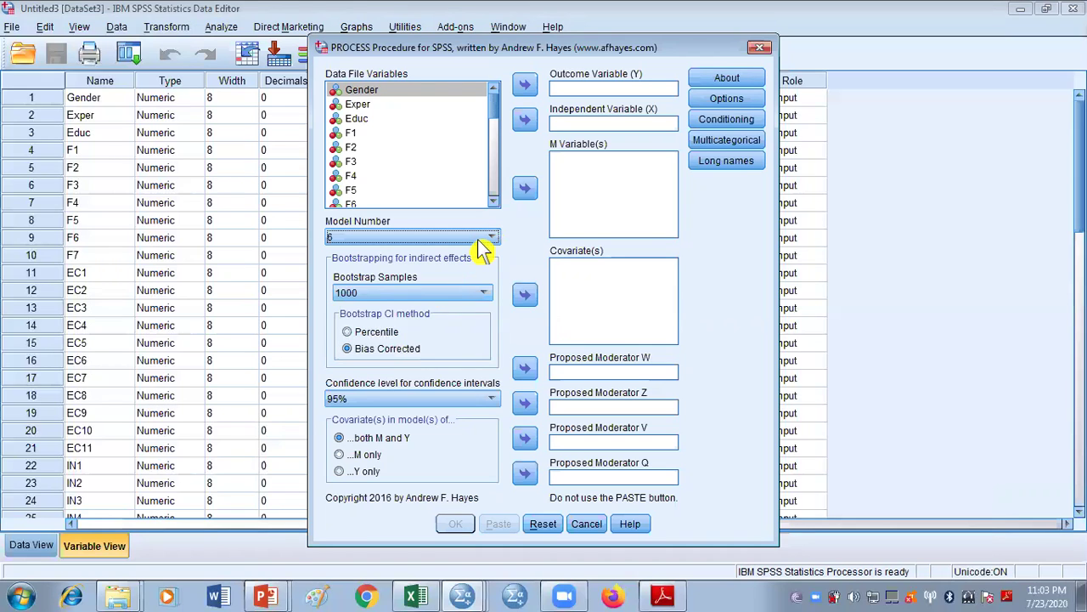
left_click_drag(496, 102, 500, 218)
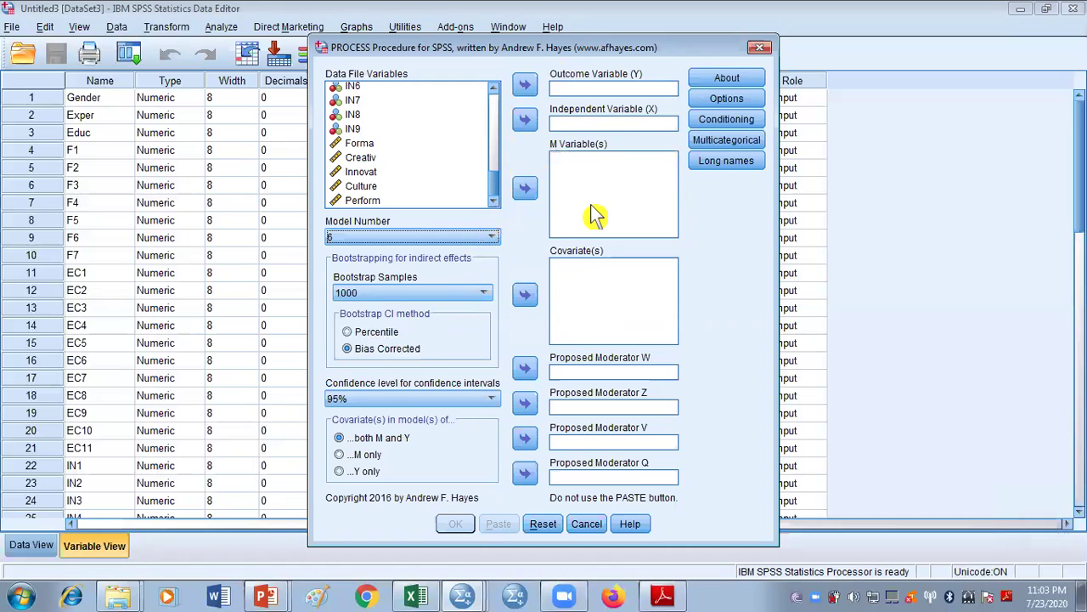
Make Culture the independent variable X and add Creativ as the first mediator
left_click(365, 186)
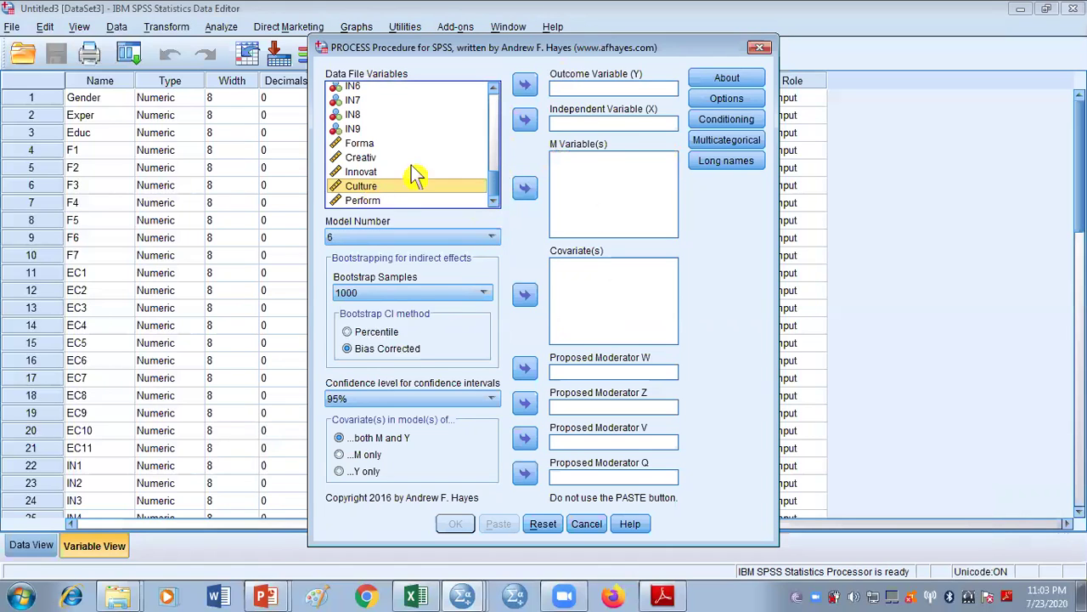
left_click(526, 122)
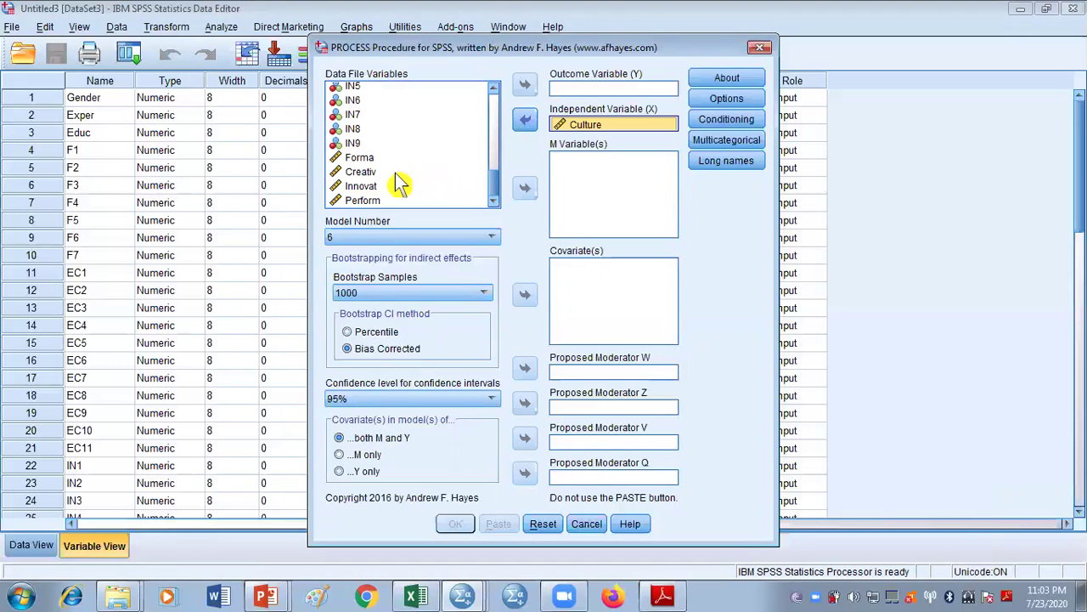
left_click(371, 173)
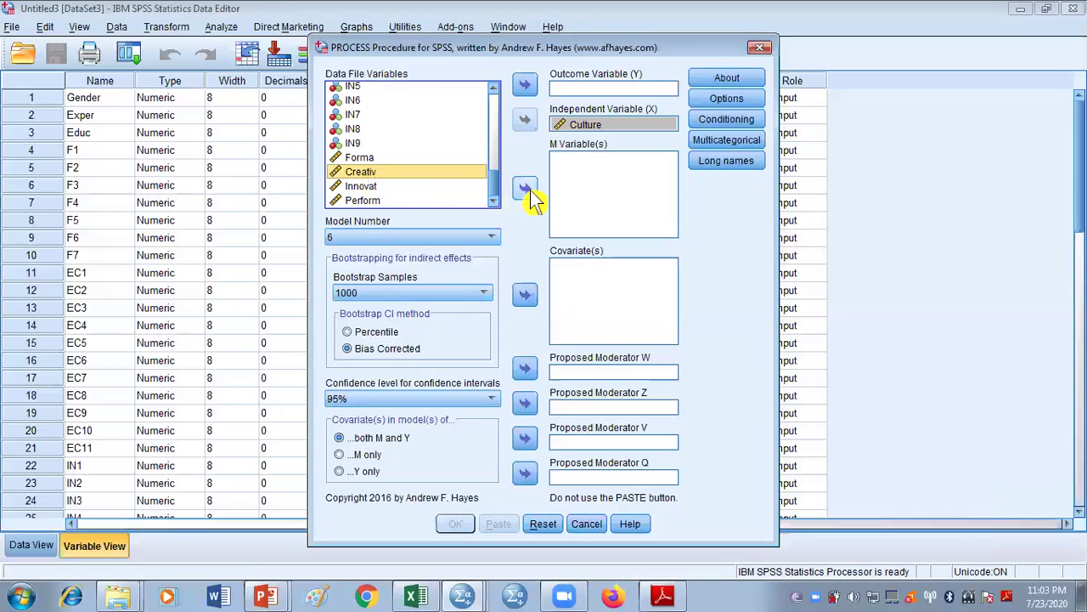
left_click(527, 191)
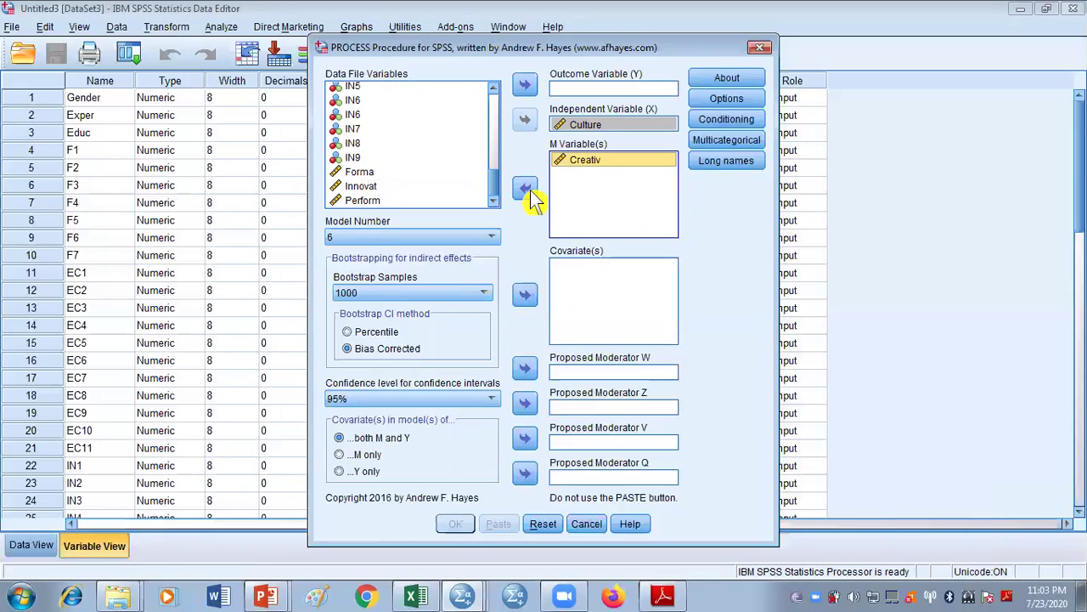
left_click(592, 164)
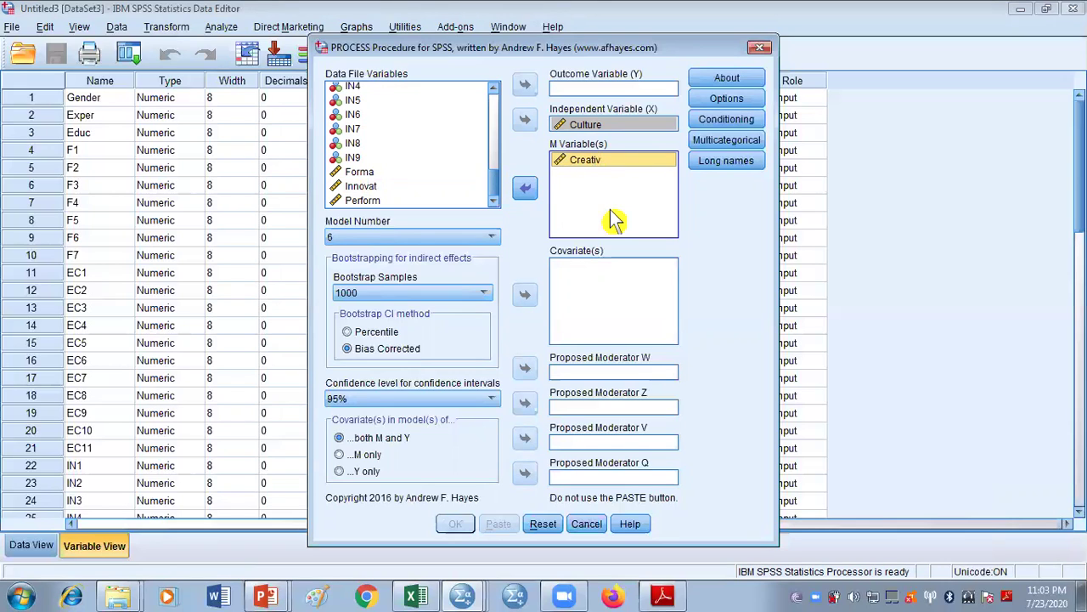
Add Innovat as the second mediator and set Perform as outcome variable Y
left_click(366, 189)
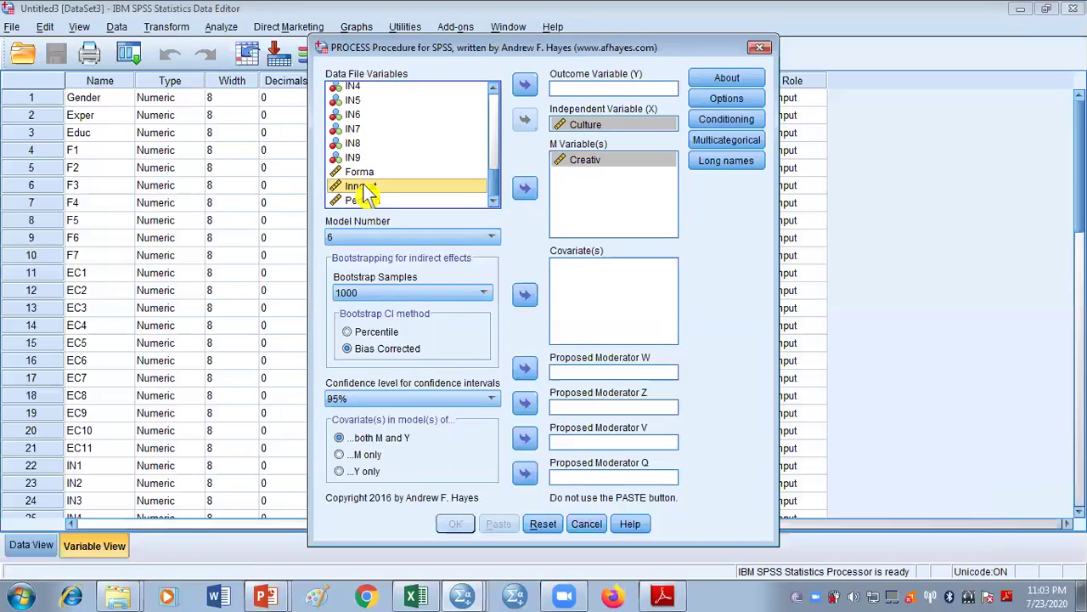
left_click(525, 189)
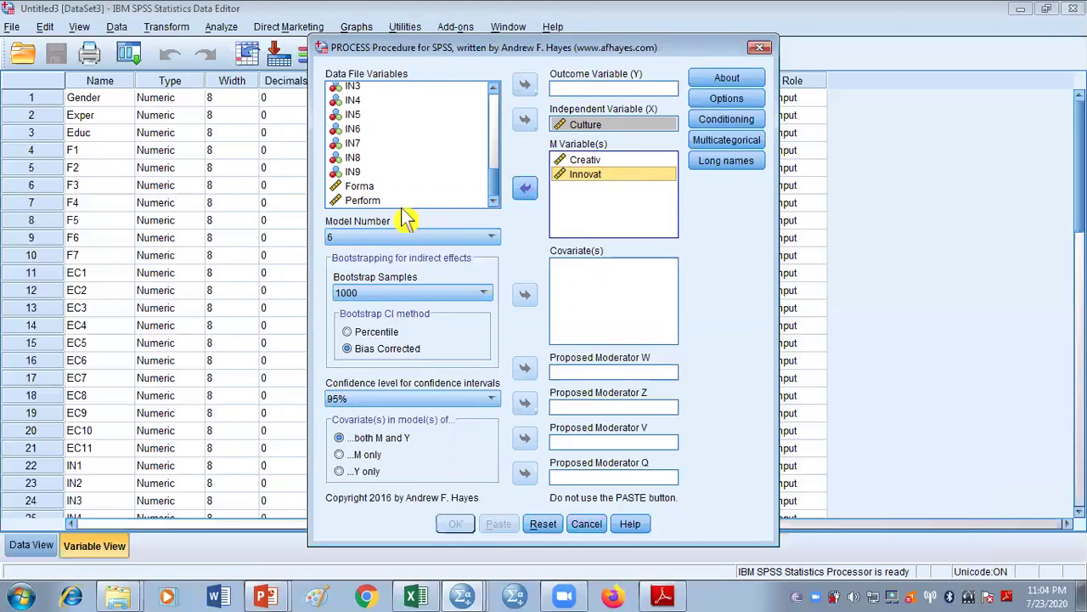
left_click(376, 202)
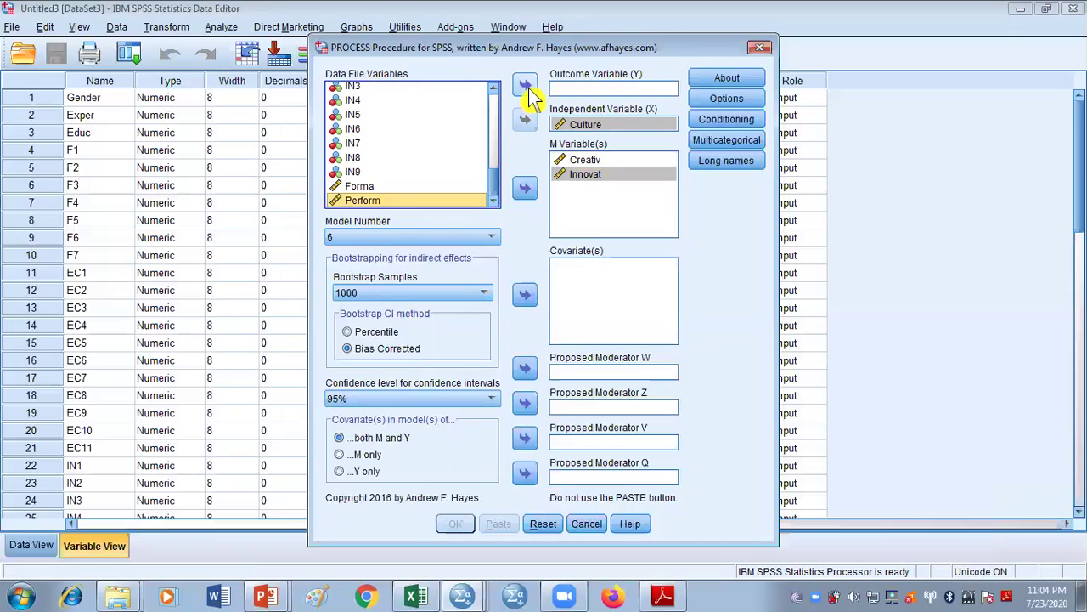
left_click(525, 89)
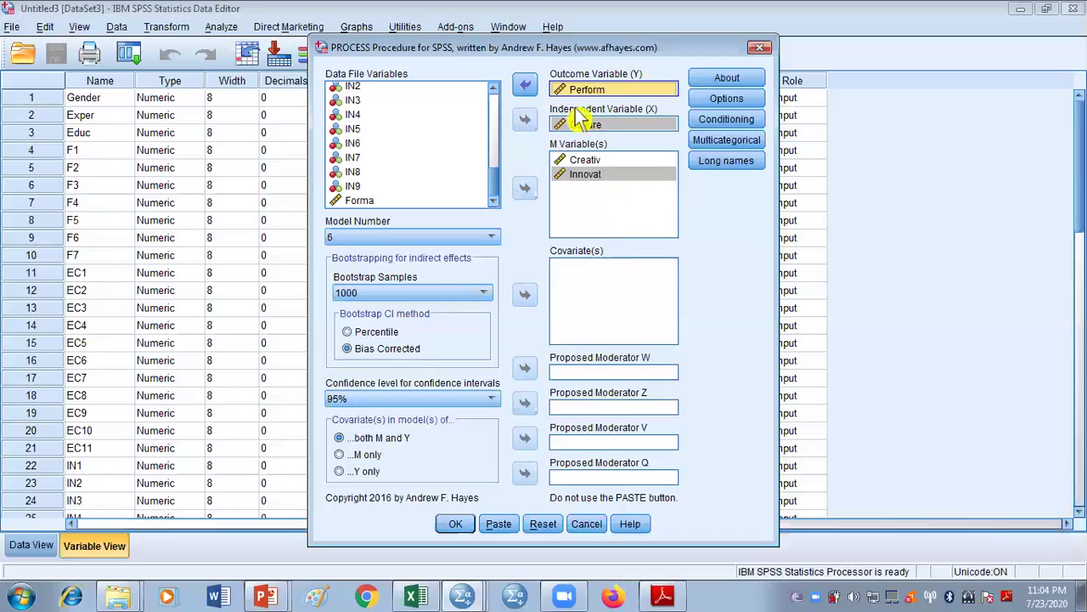
left_click(743, 100)
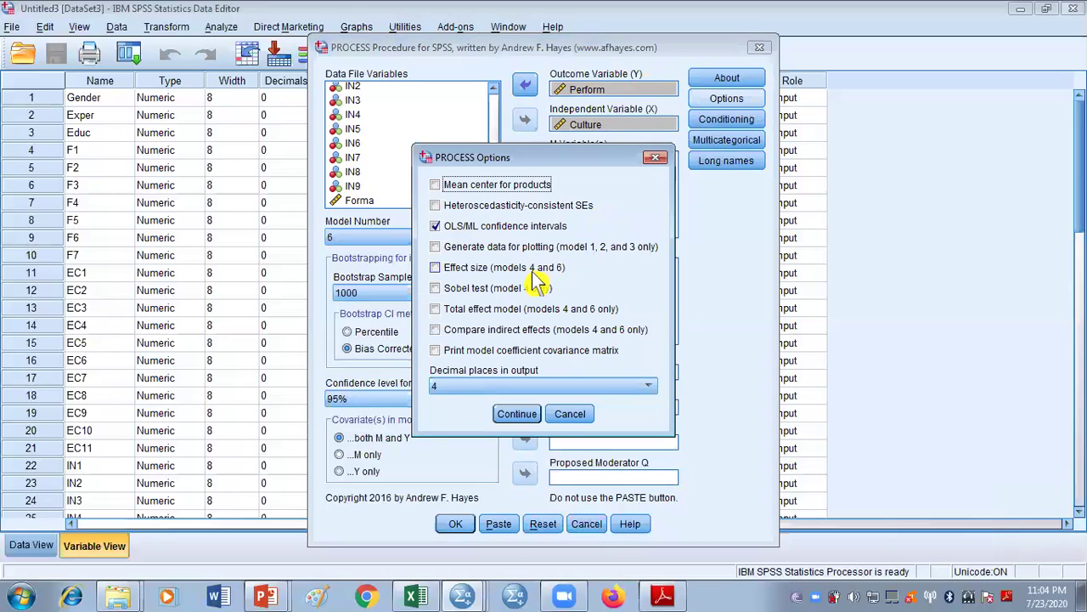
Enable 'Total effect model (models 4 and 6 only)' and run the Model 6 analysis
left_click(436, 310)
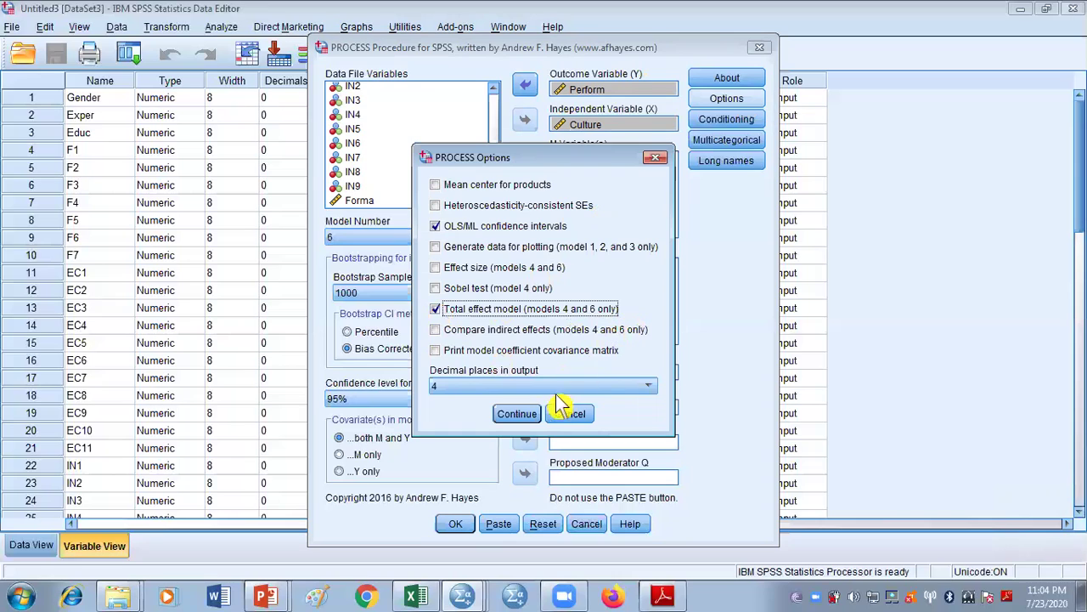
left_click(520, 414)
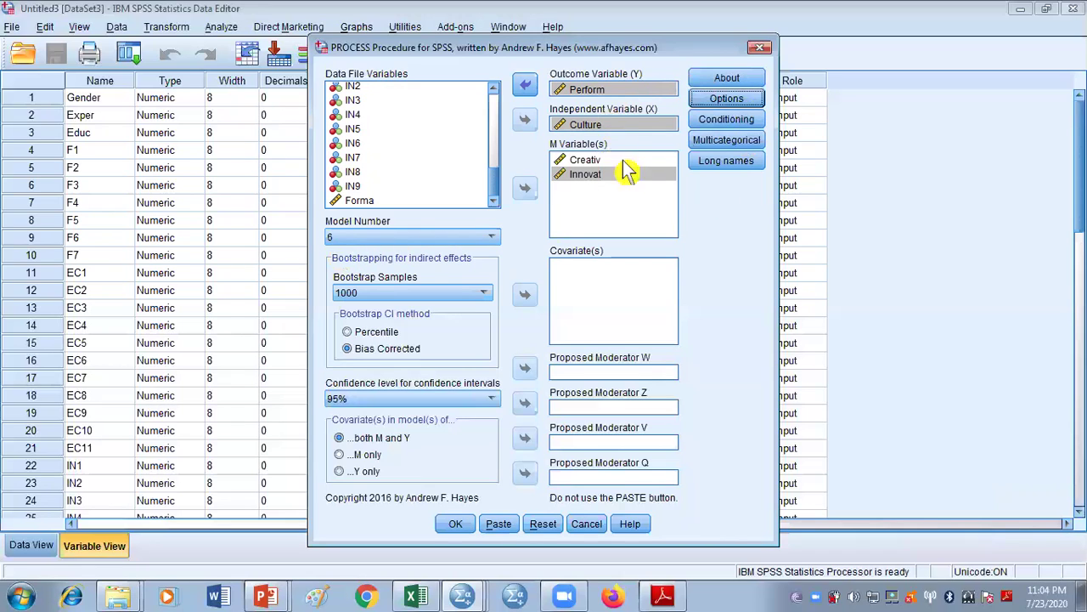
left_click(456, 525)
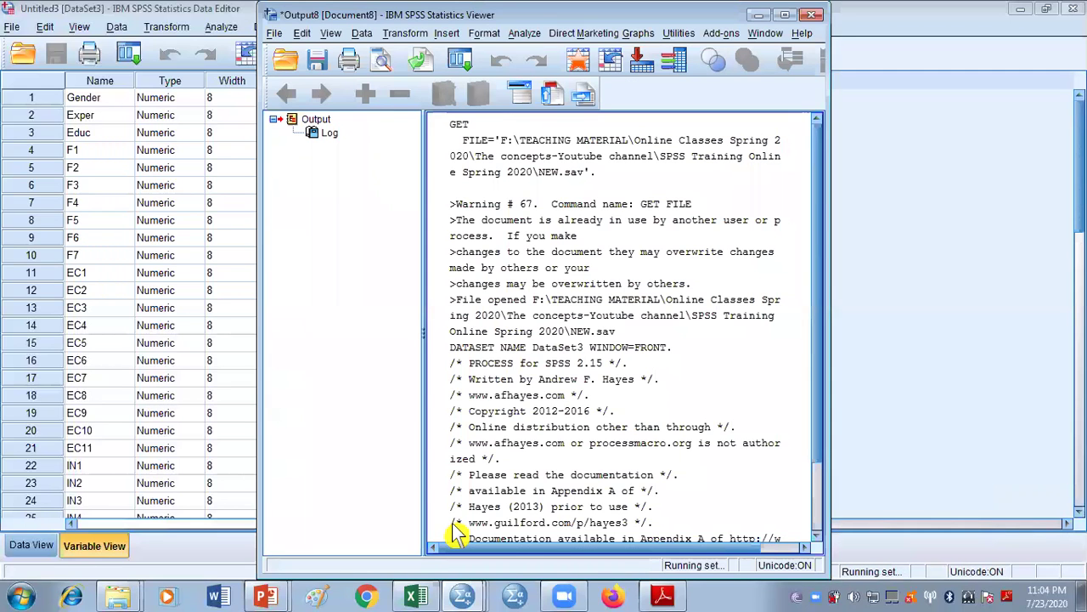
Maximize the Output Viewer and recall the PROCESS dialog from recently used dialogs
left_click(787, 15)
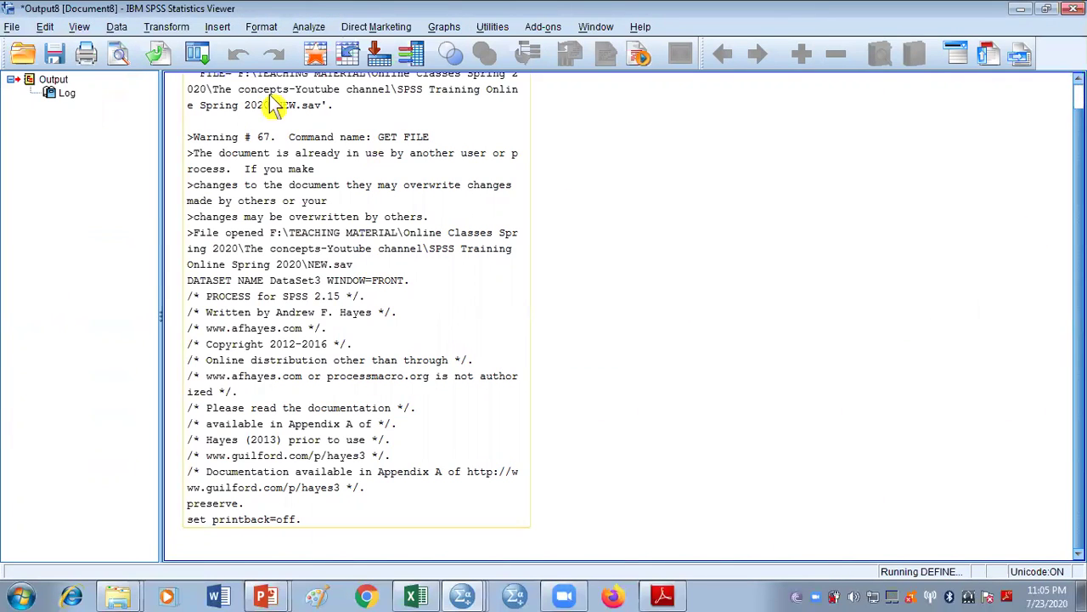
left_click(201, 59)
left_click(201, 82)
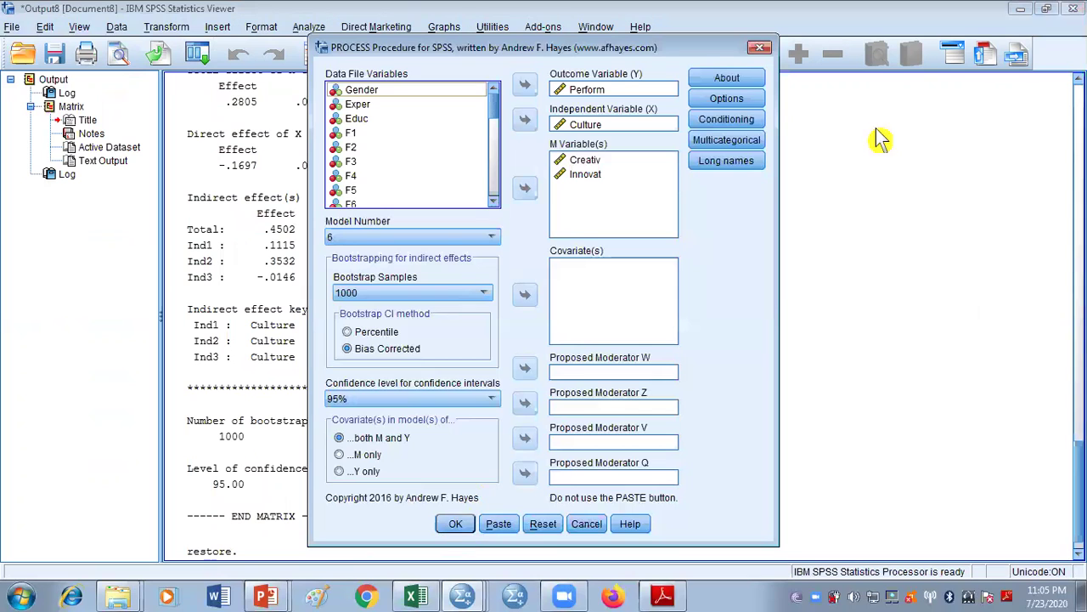
Close the PROCESS dialog without rerunning and select the PROCESS text output block
left_click(760, 47)
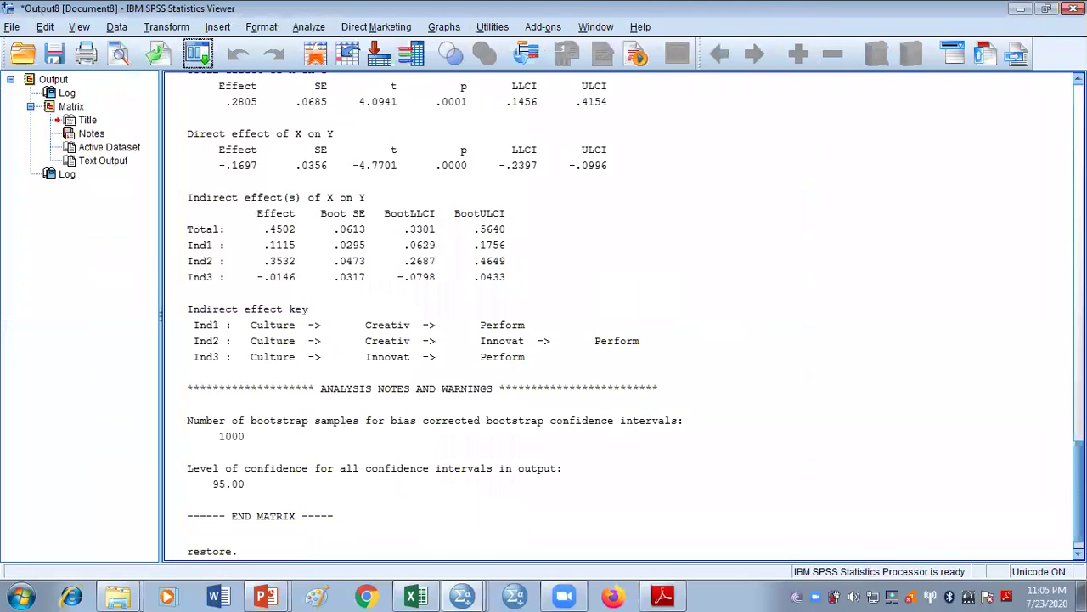
scroll(620, 318, "up", 2)
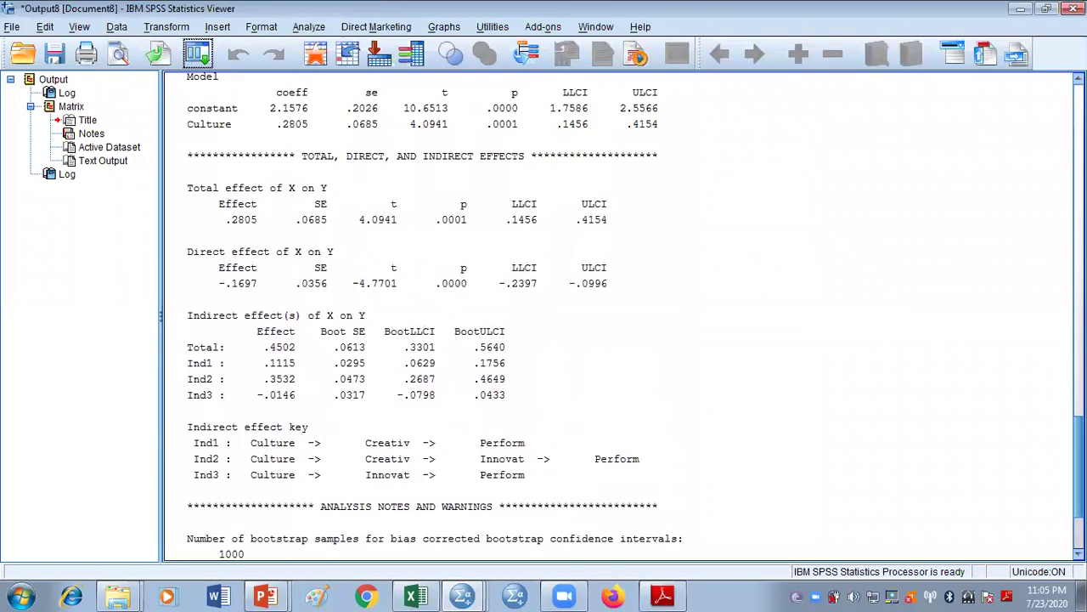
scroll(635, 317, "up", 5)
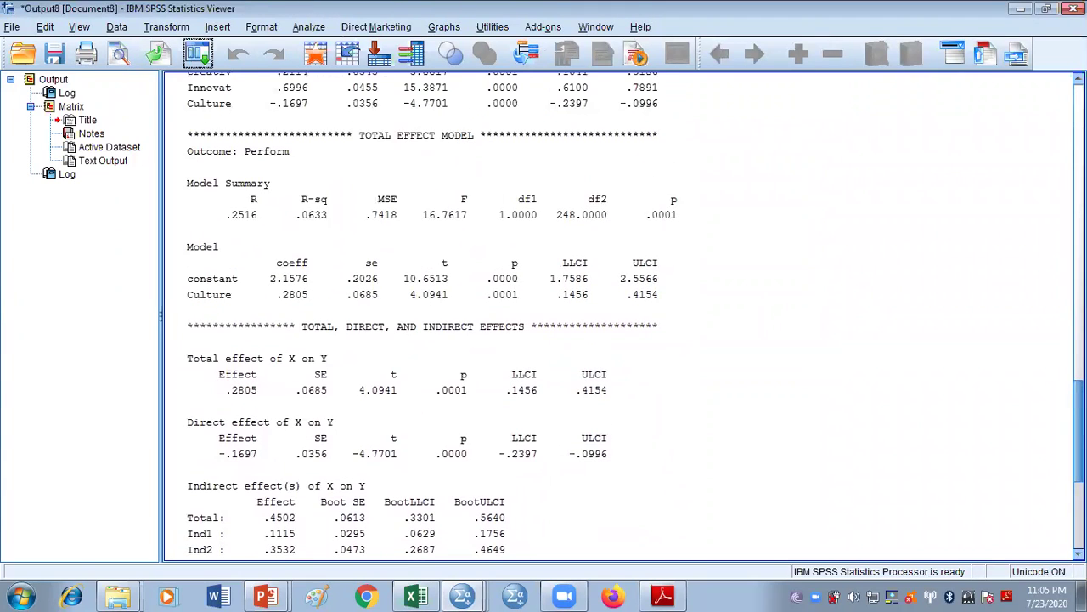
scroll(630, 316, "up", 3)
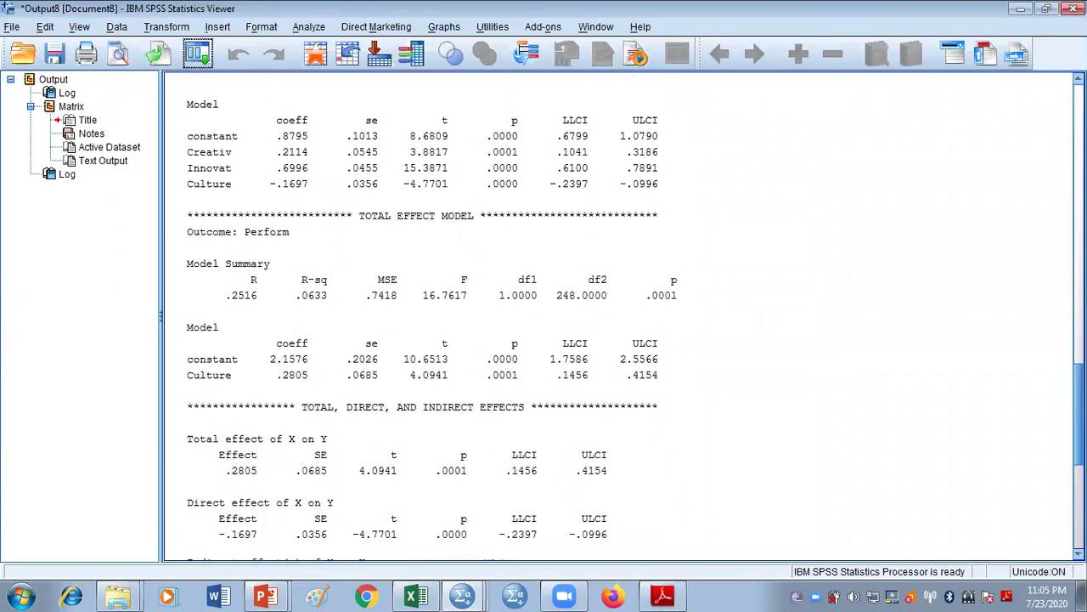
scroll(620, 319, "down", 1)
scroll(621, 319, "up", 10)
scroll(620, 318, "up", 10)
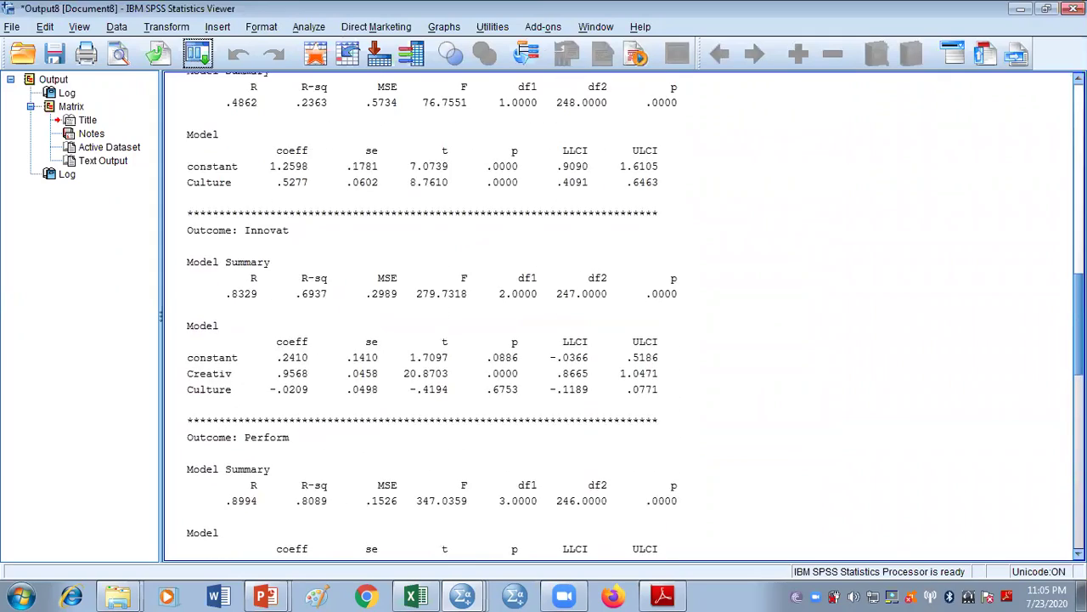
left_click(971, 280)
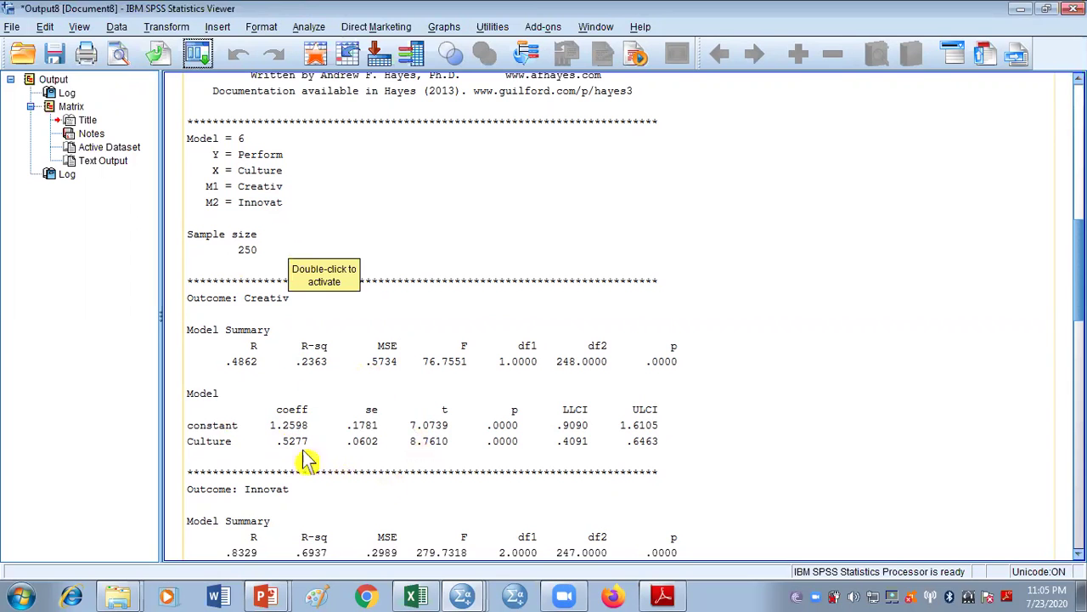
Scroll down to the indirect effects Ind1–Ind3 and activate the text output for editing
scroll(621, 315, "down", 3)
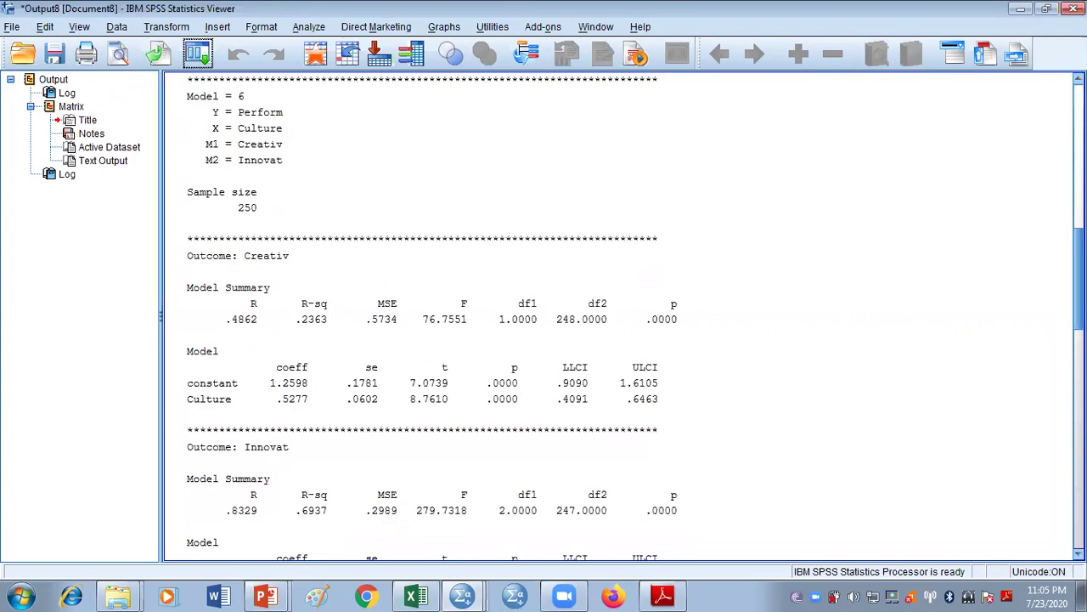
scroll(620, 314, "down", 5)
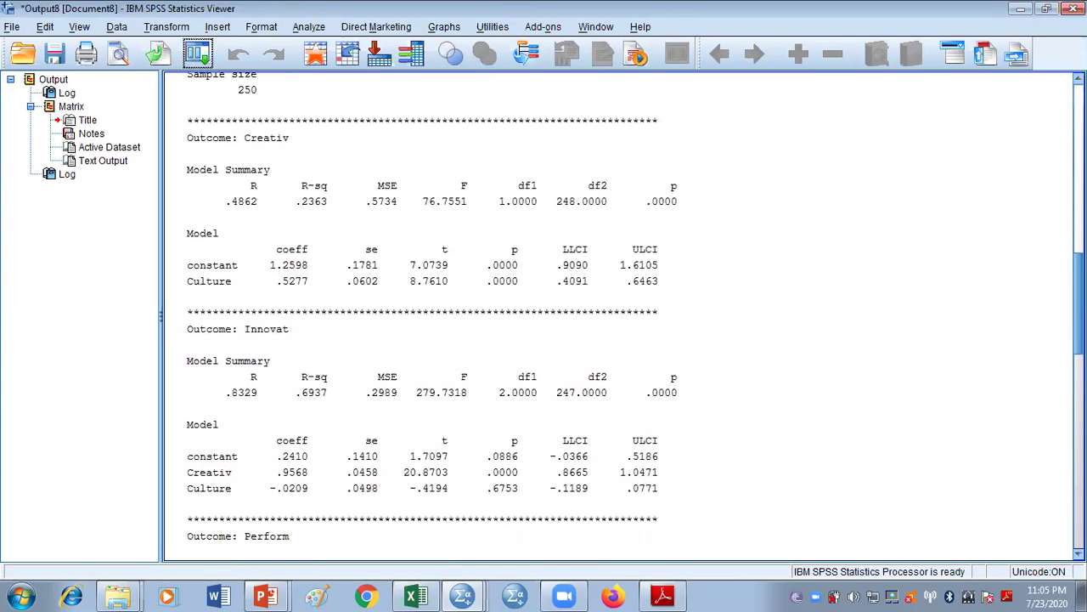
scroll(620, 314, "down", 5)
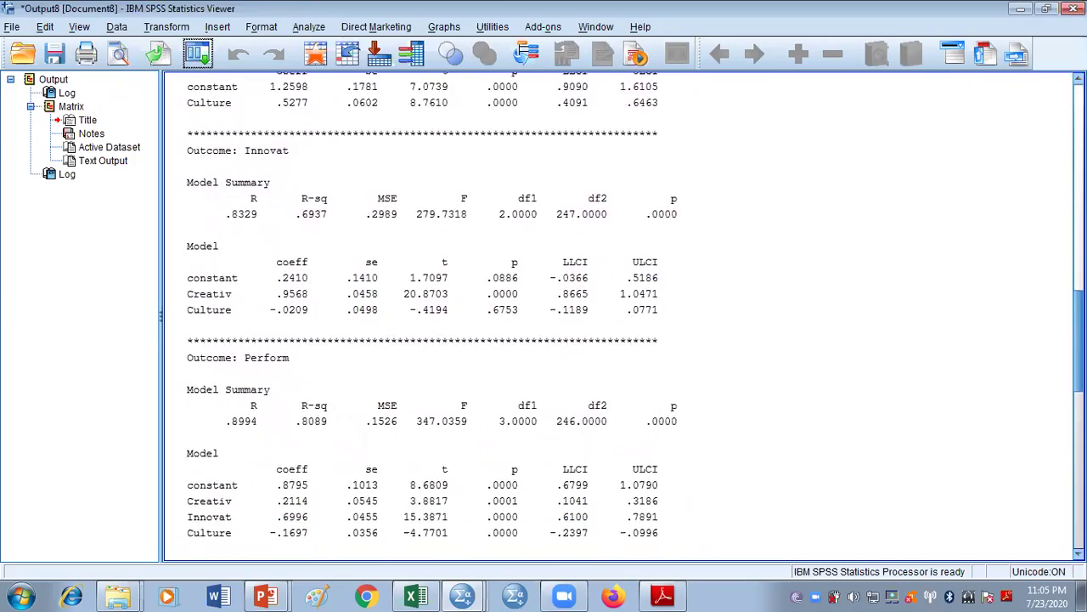
scroll(620, 315, "down", 5)
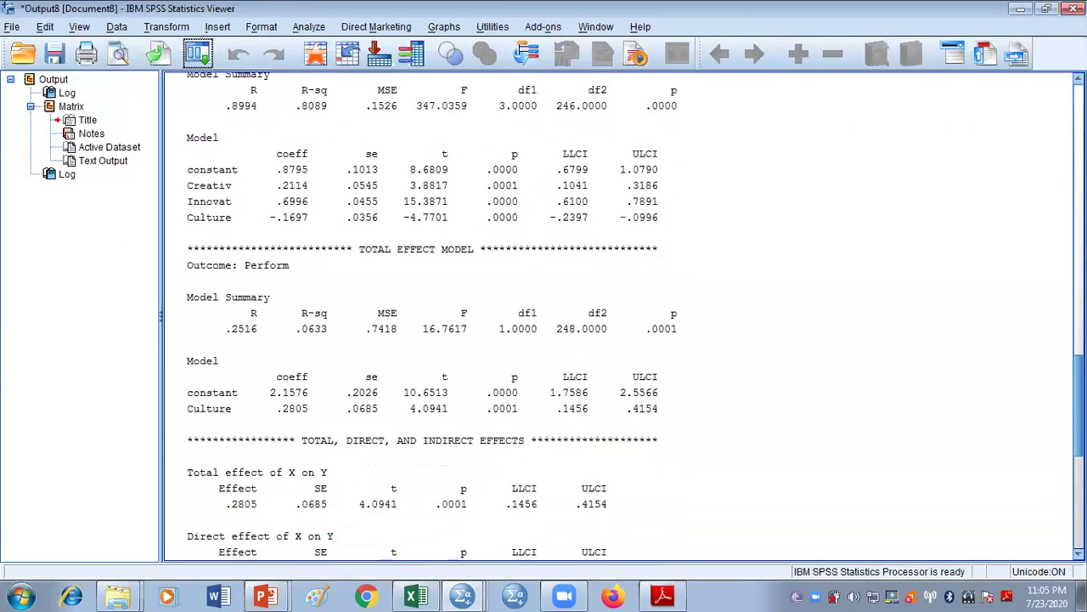
scroll(799, 434, "down", 3)
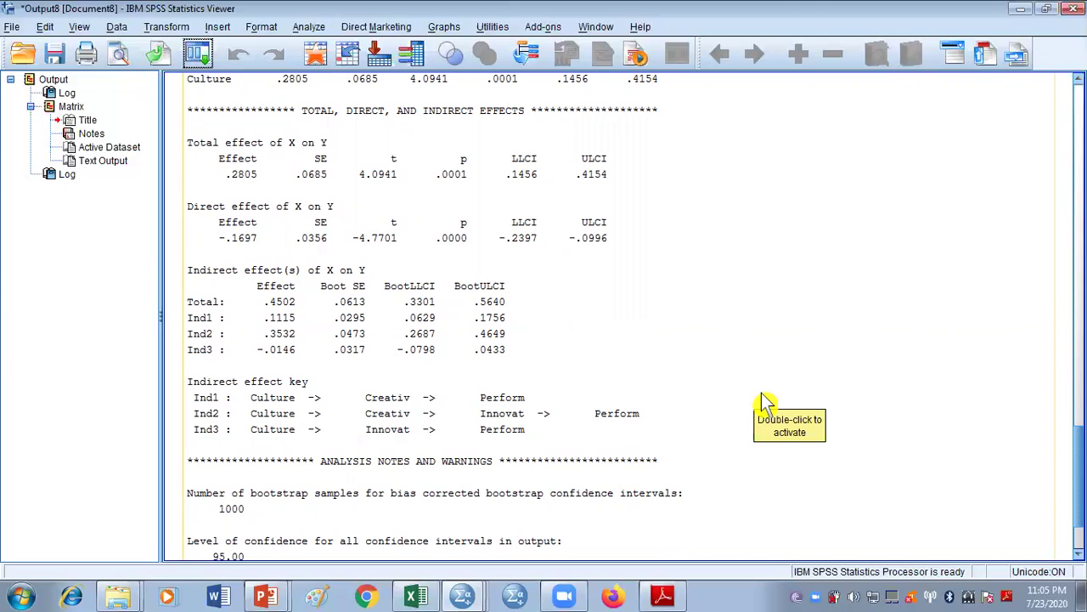
double_click(572, 344)
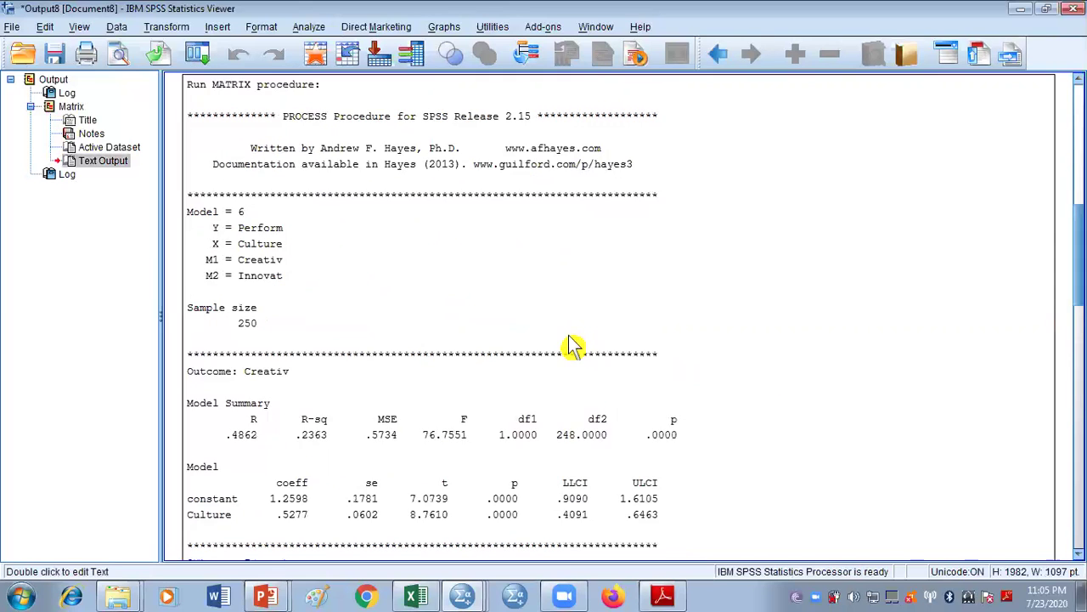